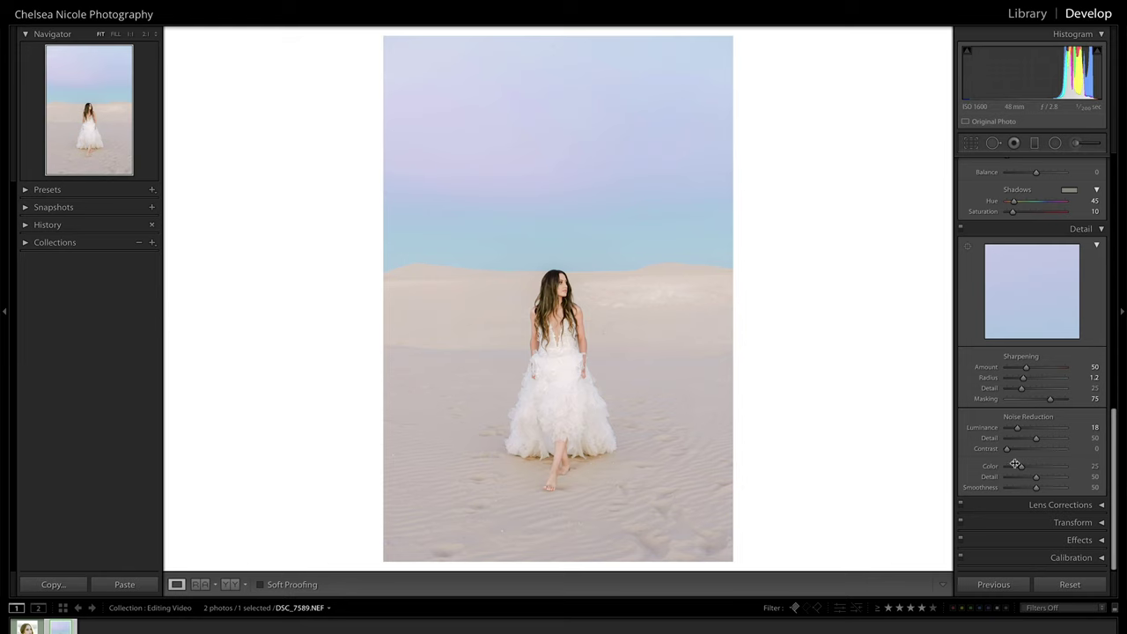
Switch to the portrait photo DSC_7307.NEF and set its Luminance noise reduction to 16
key(Left)
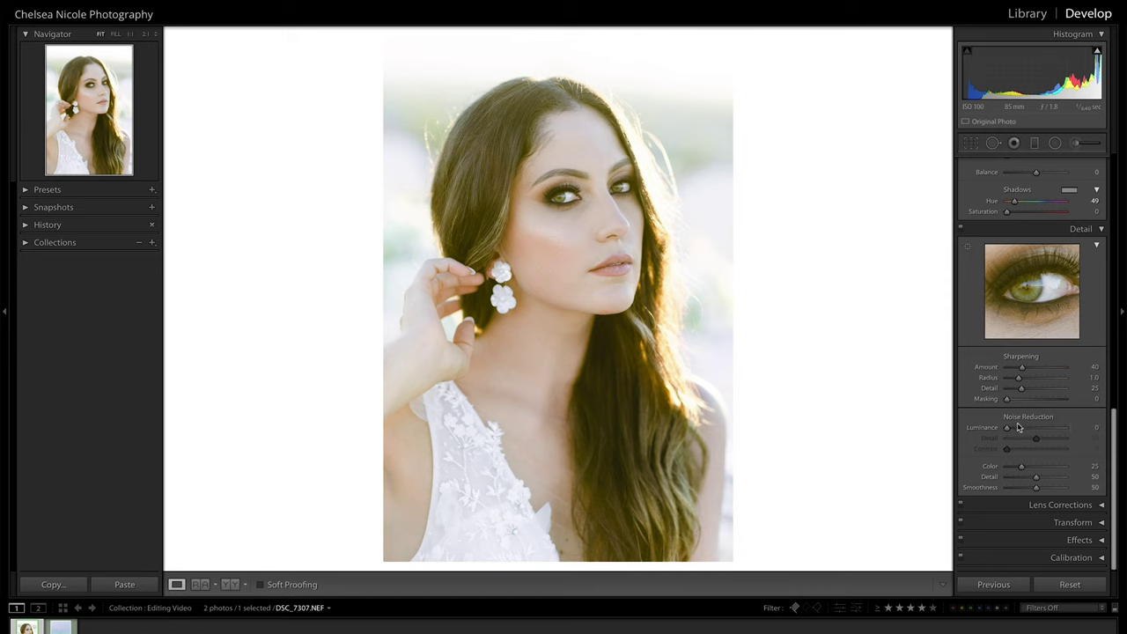
drag(1005, 429, 1019, 430)
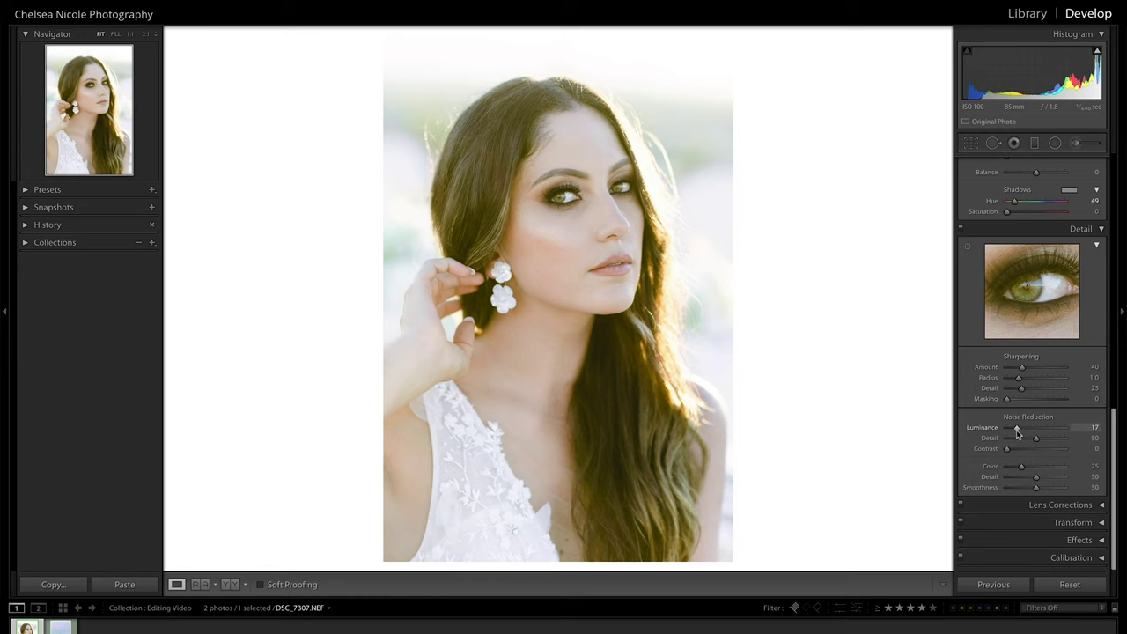
drag(1019, 431, 1017, 431)
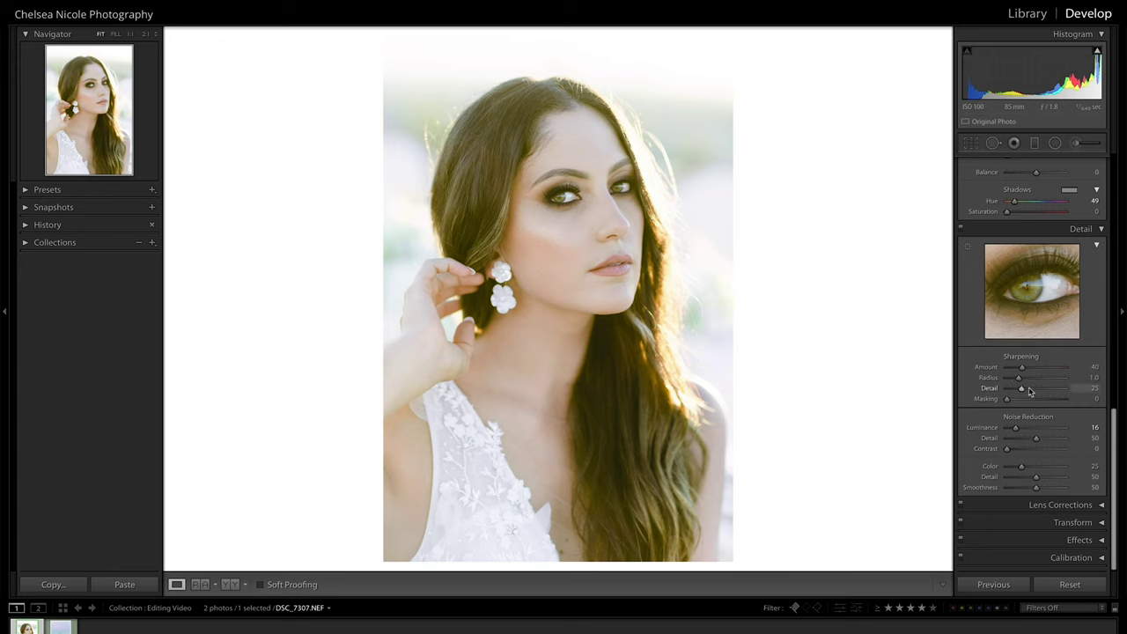
Try the sharpening Amount at its extremes of 150 and 0 on the eye close-up, ending at 150
drag(1022, 367, 1091, 370)
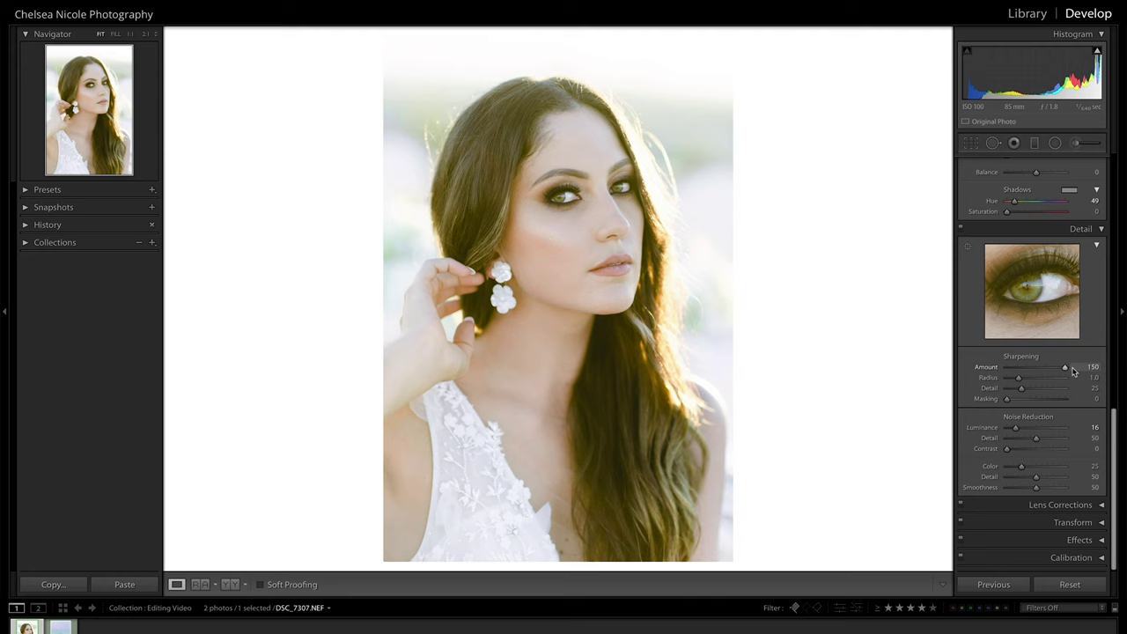
drag(1050, 365, 1125, 369)
key(z)
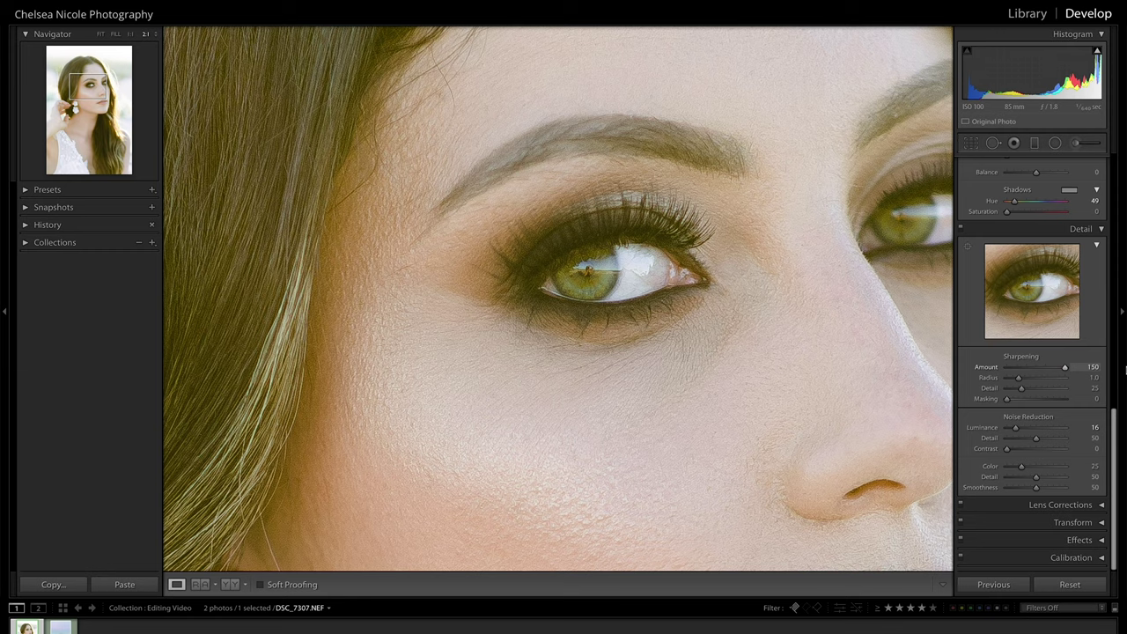
drag(1067, 362, 953, 351)
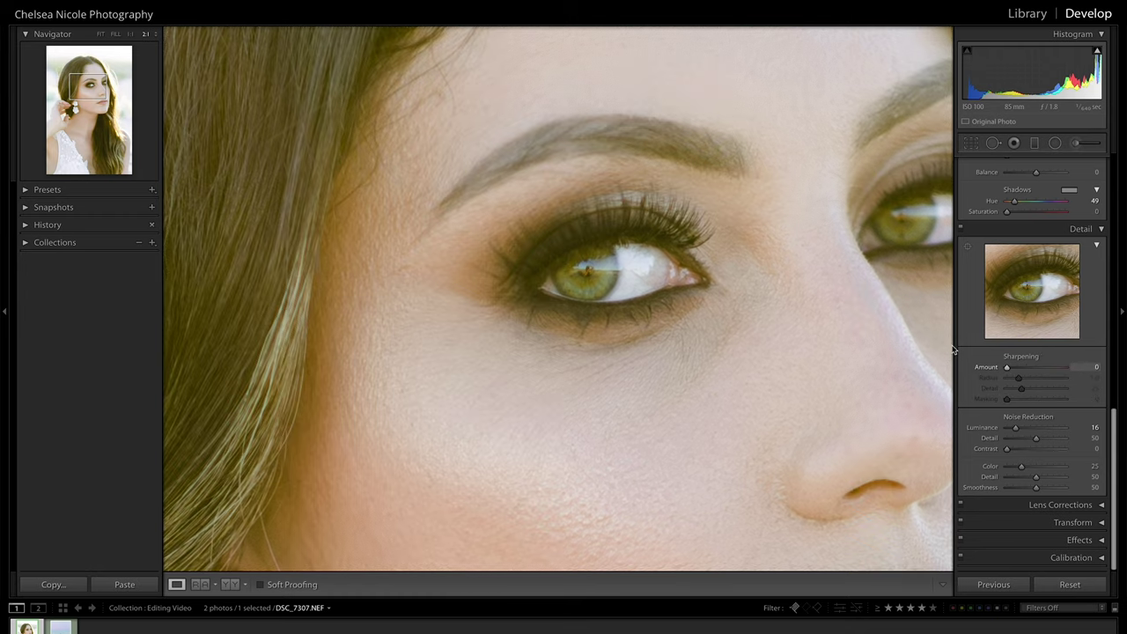
drag(953, 350, 1125, 375)
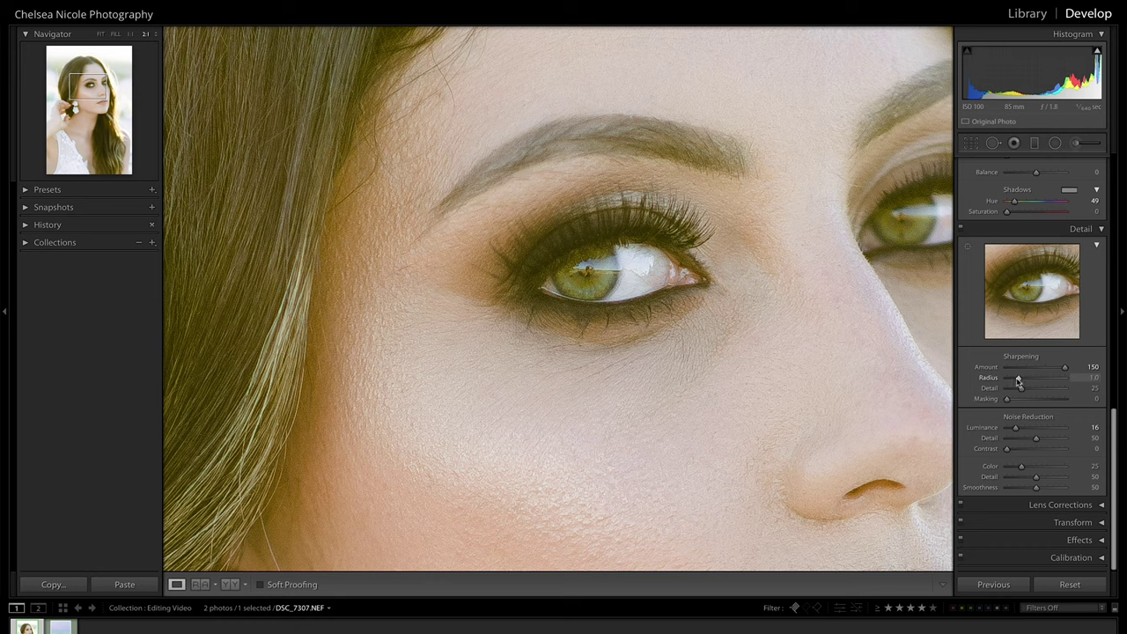
Compare the sharpening Radius at 3.0 and 0.5 on the eye, and settle on 2.0
drag(1019, 382, 1088, 384)
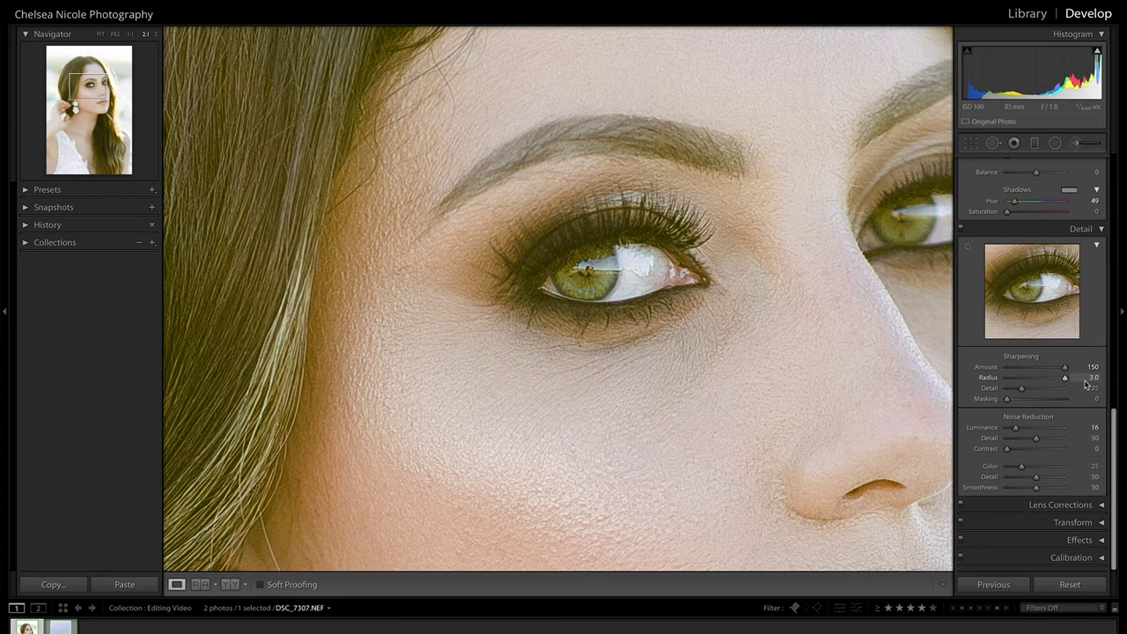
drag(1087, 384, 996, 380)
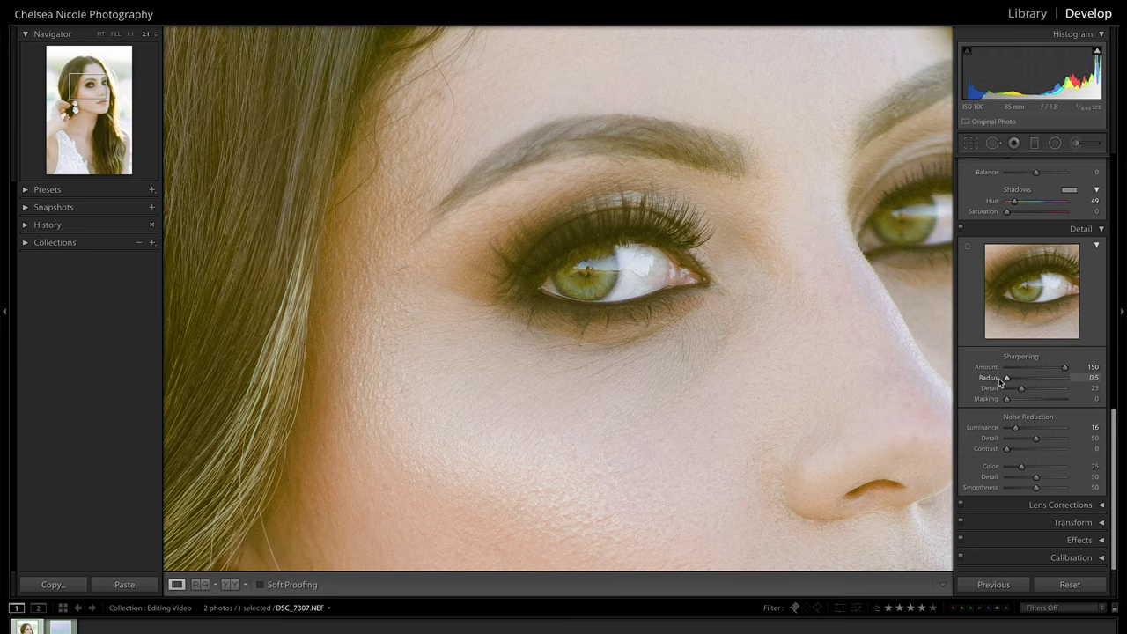
drag(1001, 382, 1032, 384)
drag(1031, 384, 1019, 386)
drag(1019, 386, 1042, 386)
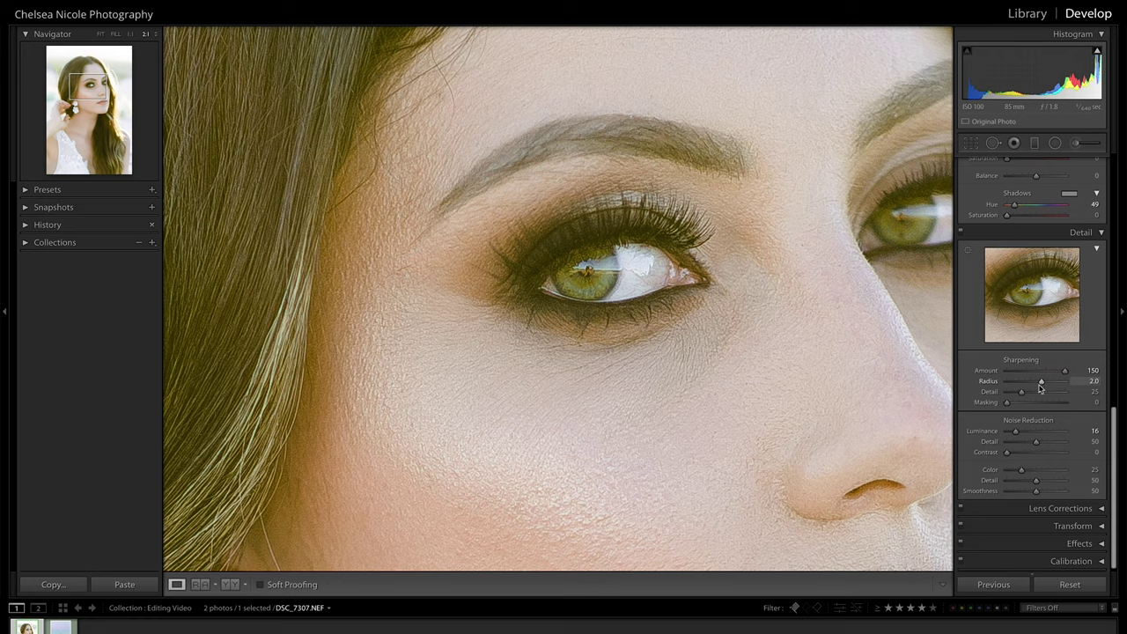
Set the sharpening Masking to 83 using the black-and-white mask preview, limiting sharpening to the edges of the eyes, brows and hair
scroll(1035, 398, up, 1)
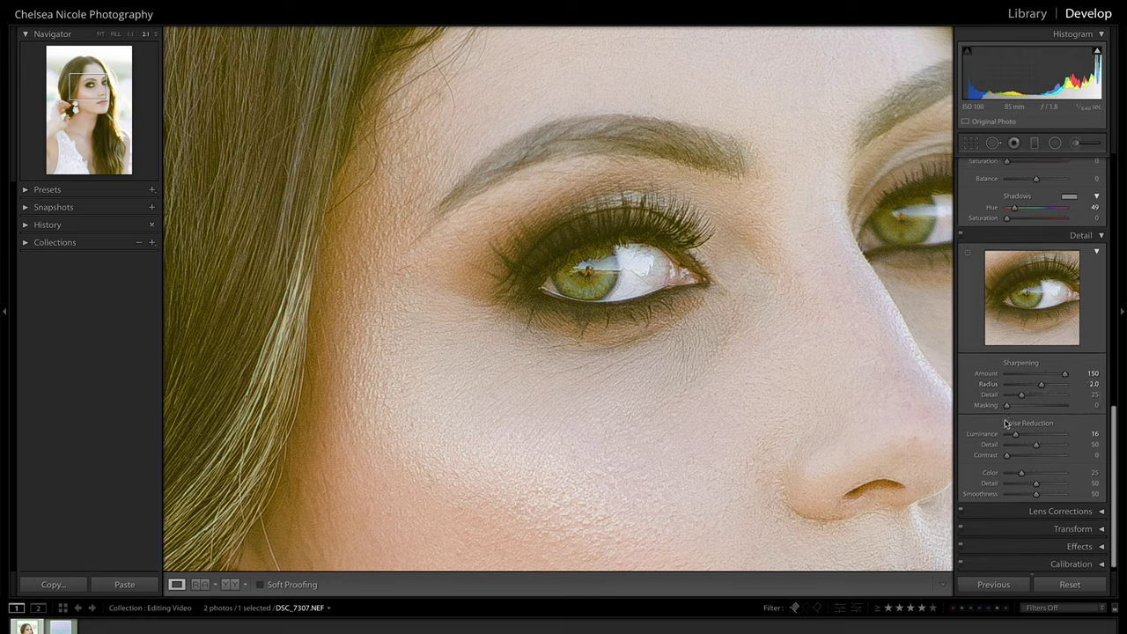
scroll(1013, 405, down, 1)
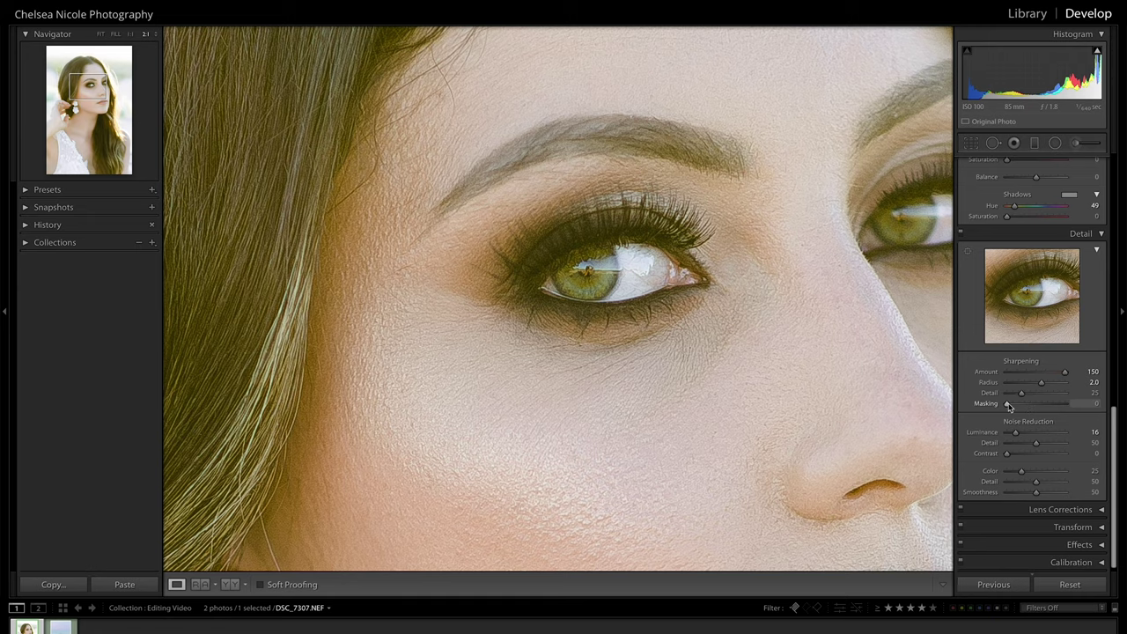
key(alt)
drag(1008, 405, 1052, 404)
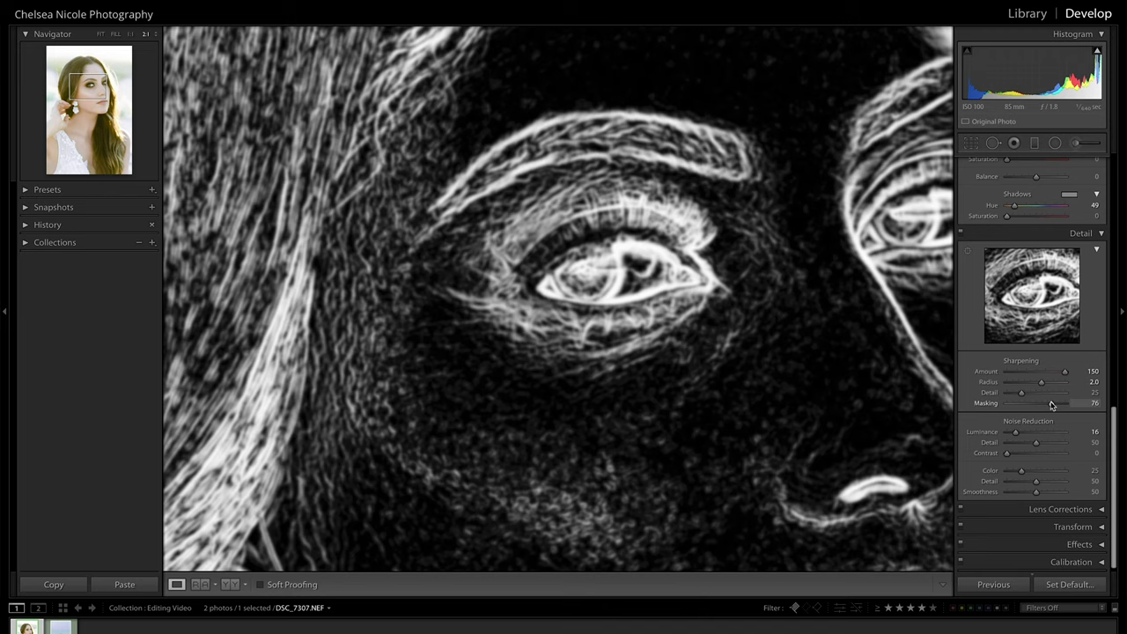
drag(1051, 404, 1054, 404)
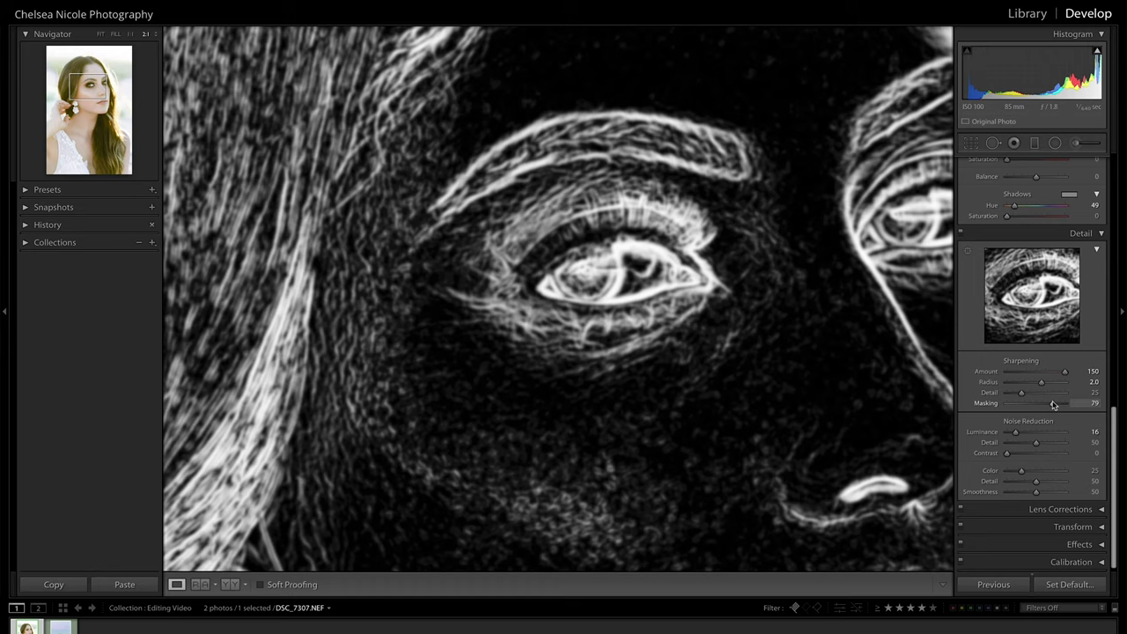
drag(1053, 405, 1055, 405)
drag(1055, 405, 1056, 404)
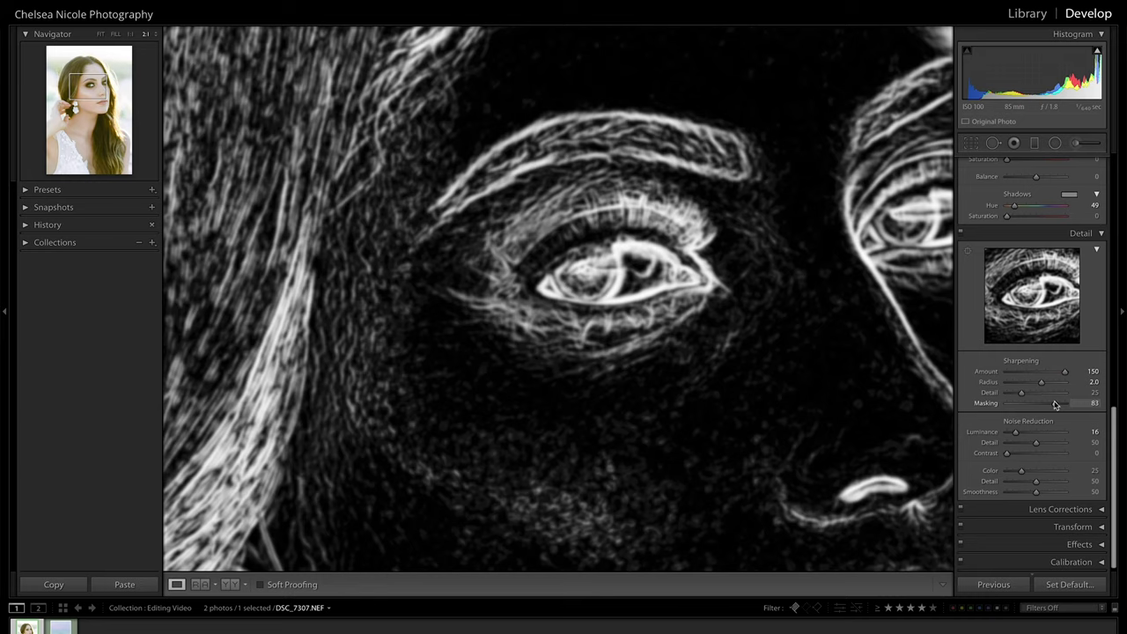
drag(1055, 404, 1055, 404)
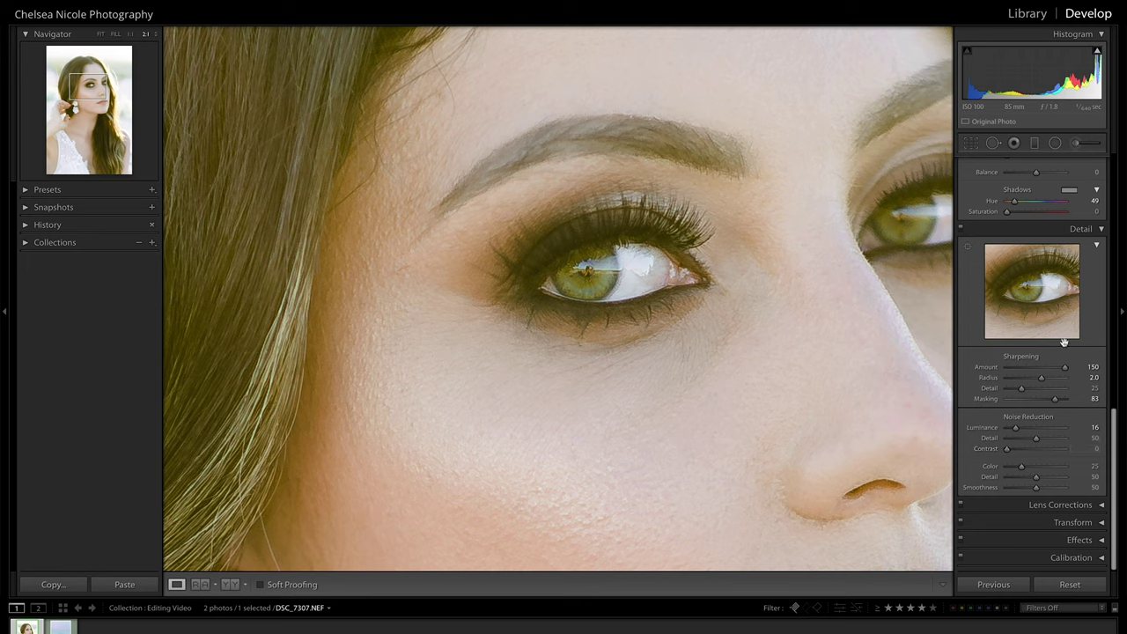
Set the sharpening Amount to 64 and inspect the face at 1:1
drag(1065, 367, 1032, 378)
click(130, 35)
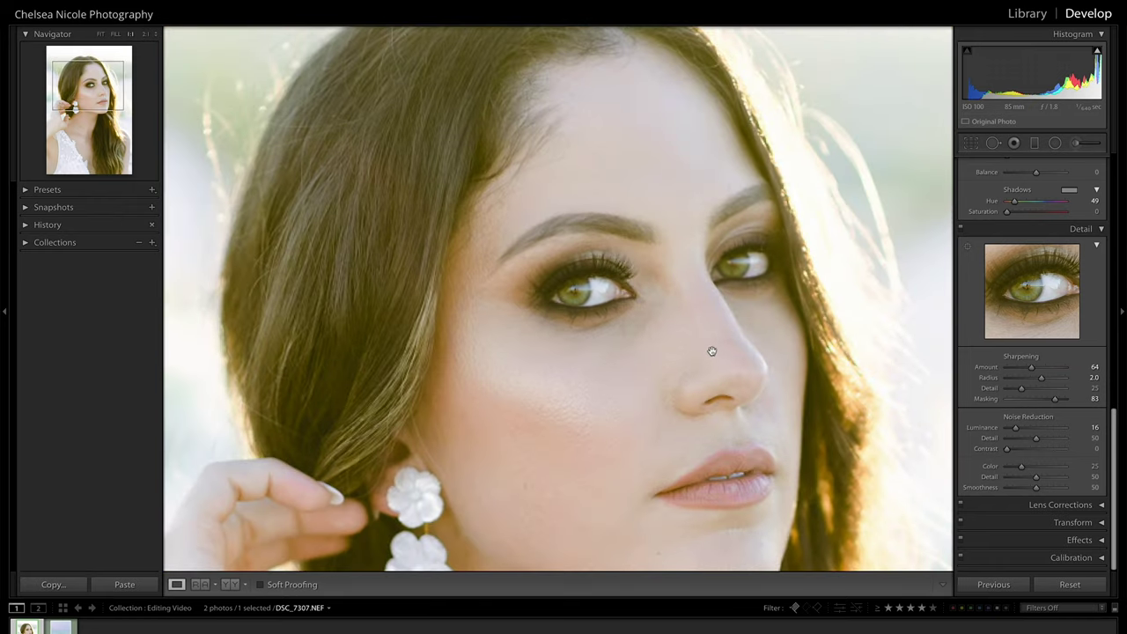
drag(711, 351, 750, 313)
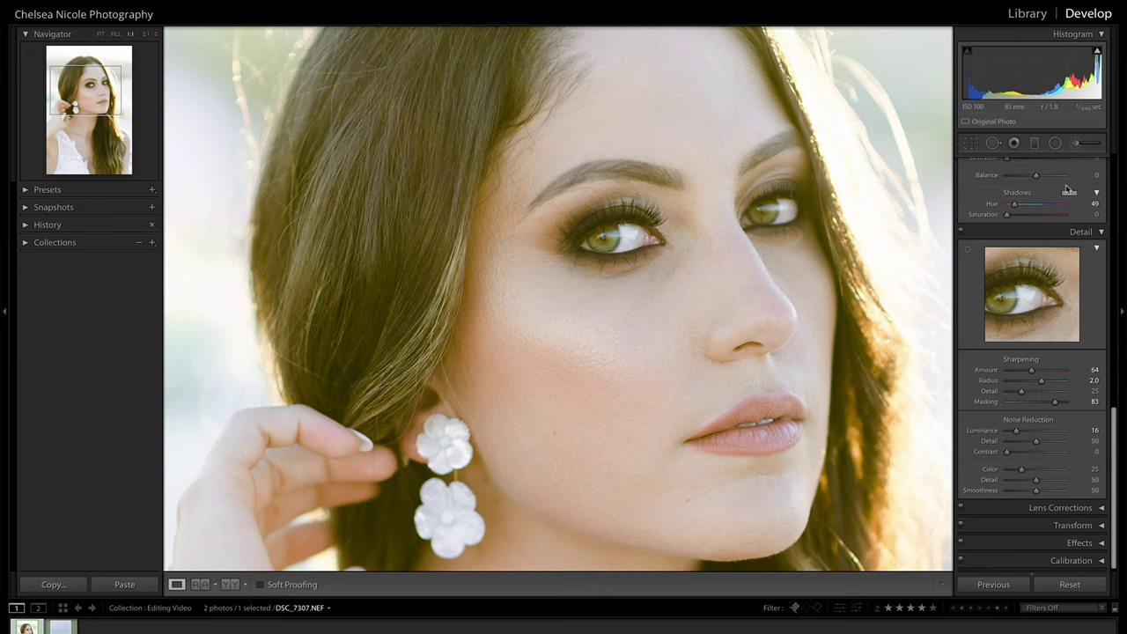
Paint the Eye Pop adjustment brush over the eye nearest the earring, using size 11 and flow 90
click(1087, 146)
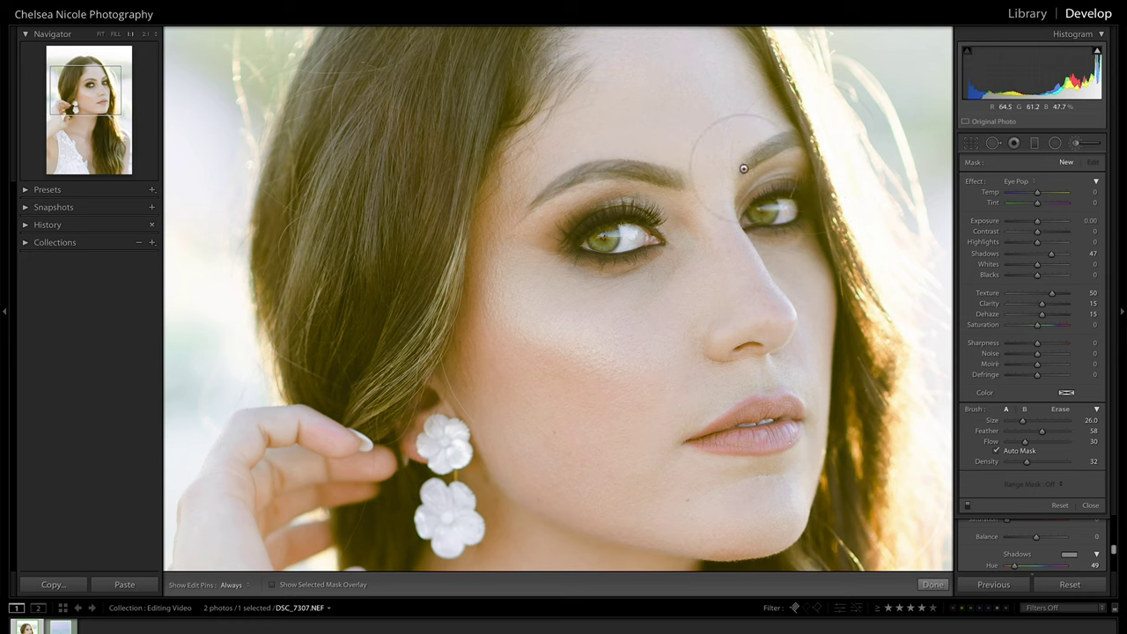
key(bracketleft)
key(bracketleft)
key(bracketleft)
key(bracketleft)
key(bracketleft)
key(bracketleft)
key(bracketleft)
key(bracketleft)
key(bracketleft)
key(h)
key(bracketleft)
key(9)
click(570, 243)
scroll(570, 243, up, 2)
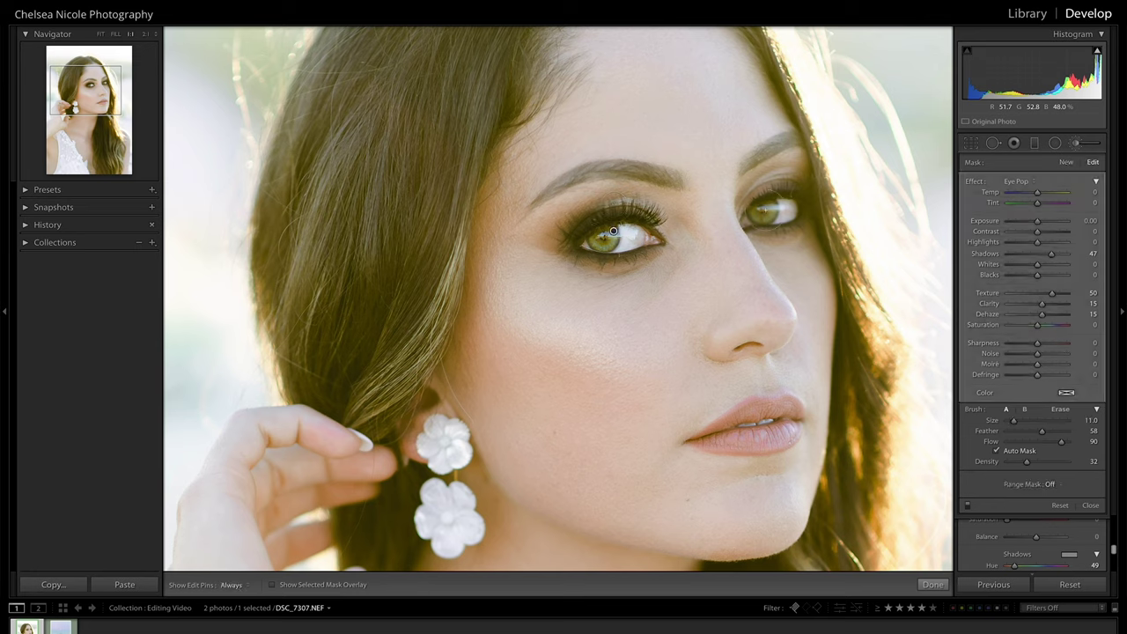
Delete the eye's brush adjustment to compare the result without it, and undo the deletion
key(h)
key(Delete)
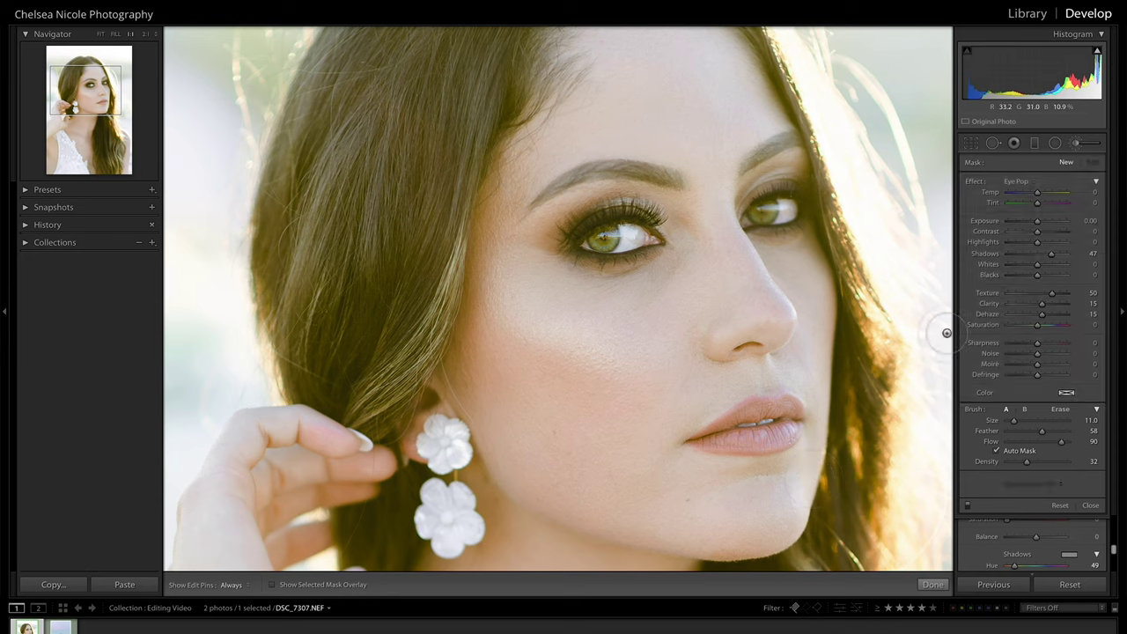
key(ctrl+z)
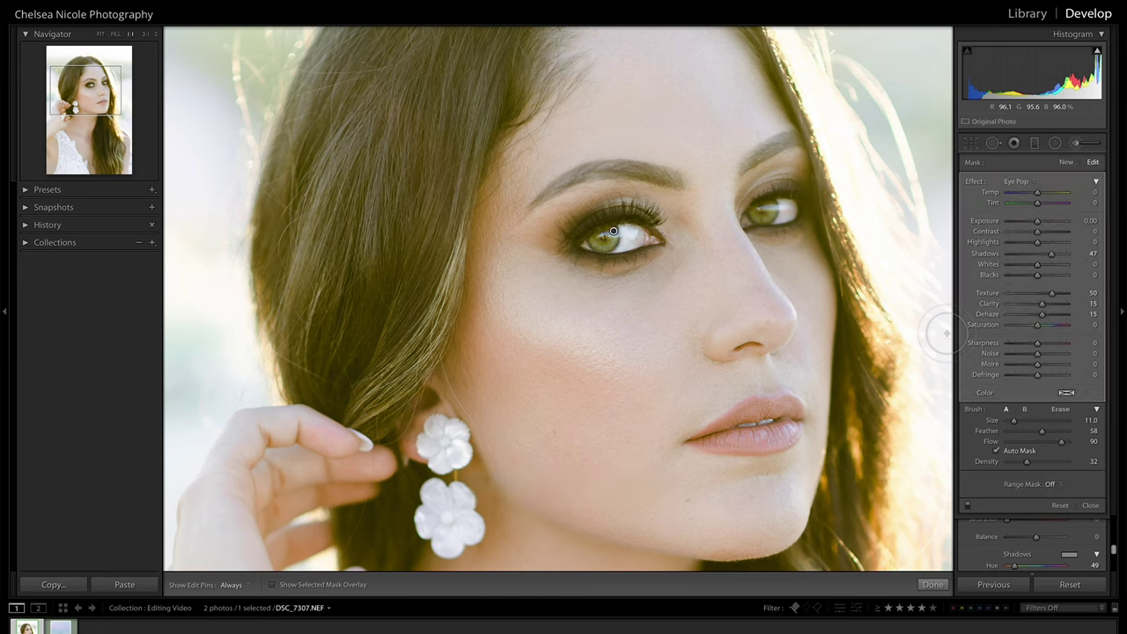
Set the Eye Pop brush adjustment's overall Amount to 30, close the brush and view the whole portrait
click(1097, 181)
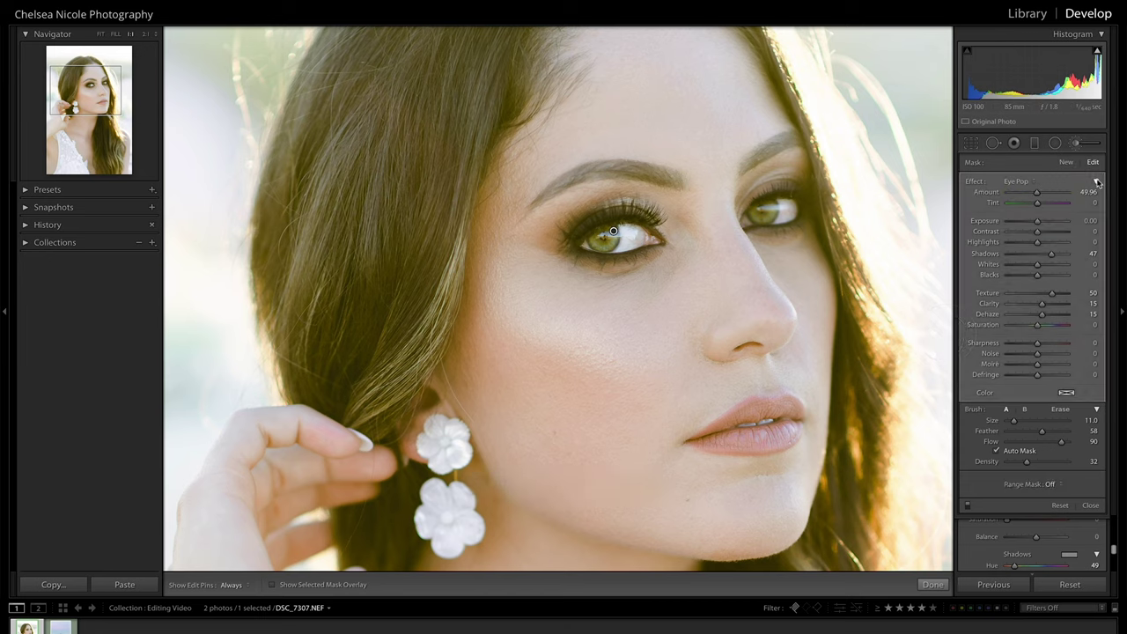
click(1097, 180)
drag(1037, 193, 1017, 193)
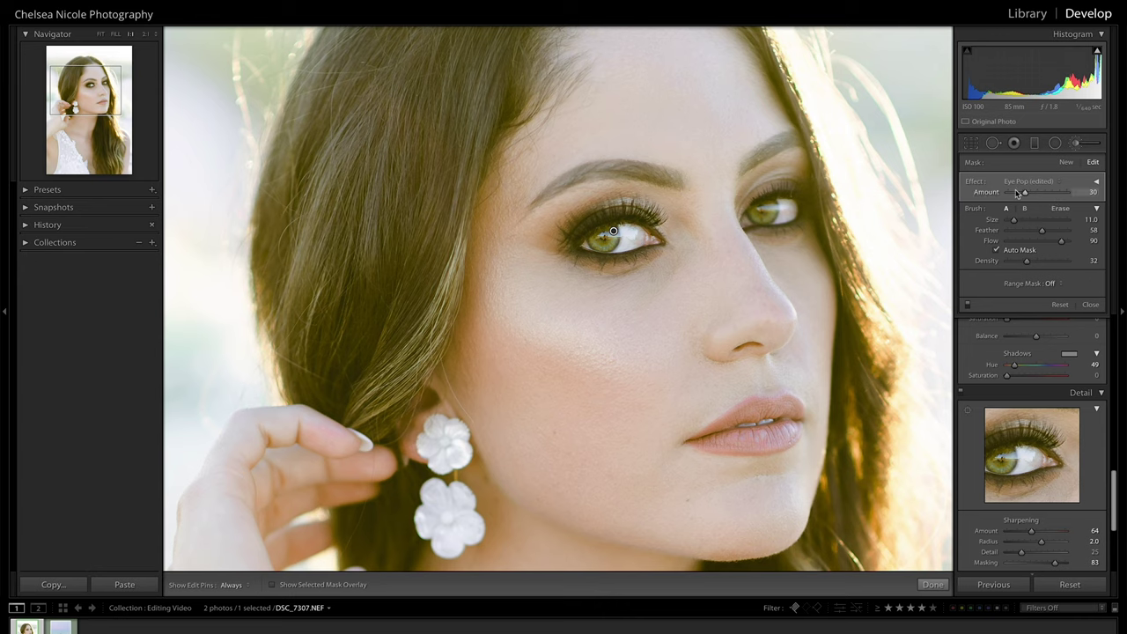
click(1096, 182)
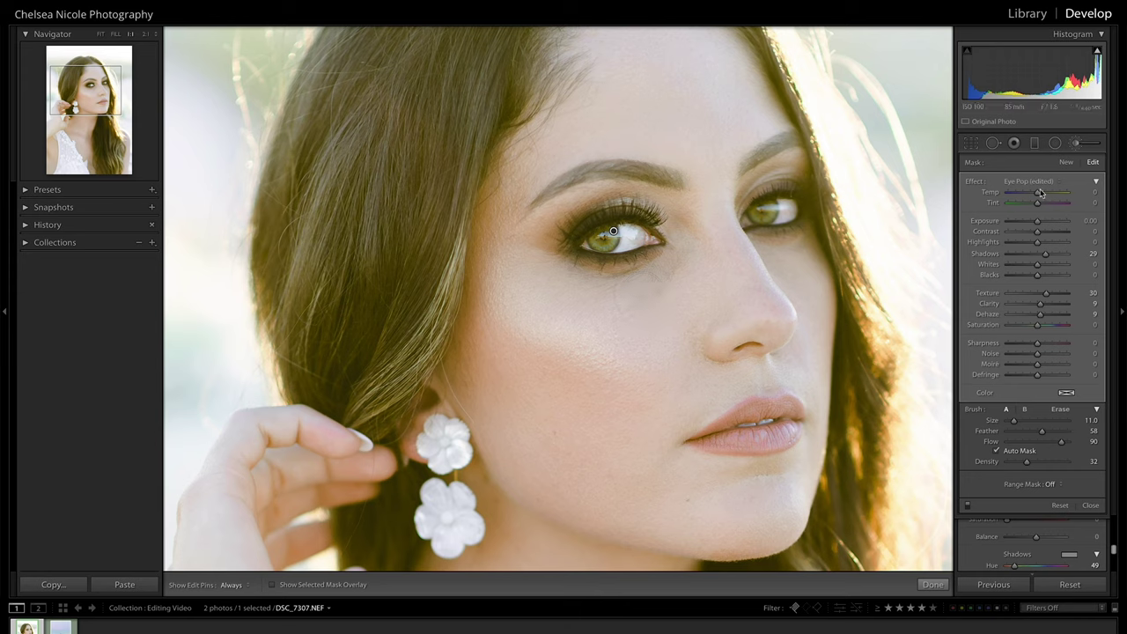
key(k)
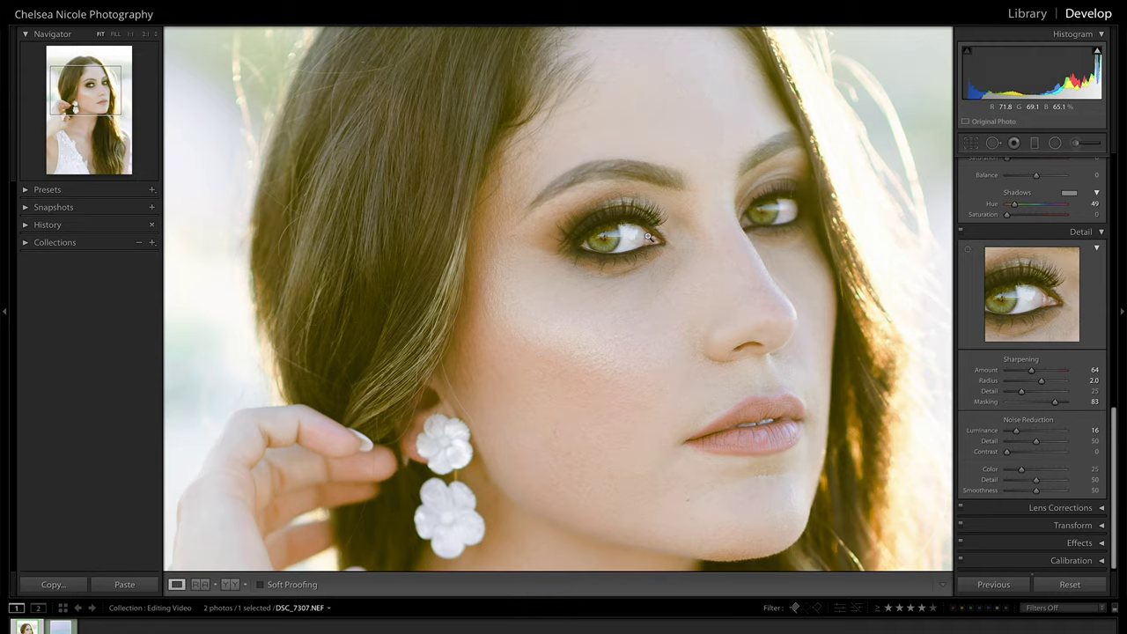
click(647, 236)
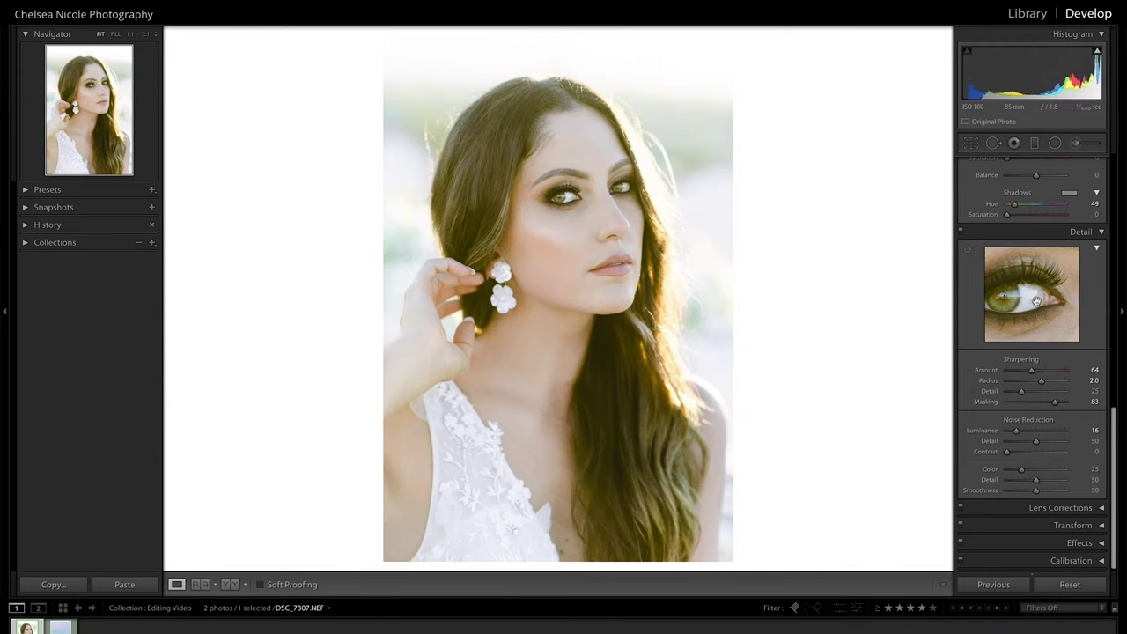